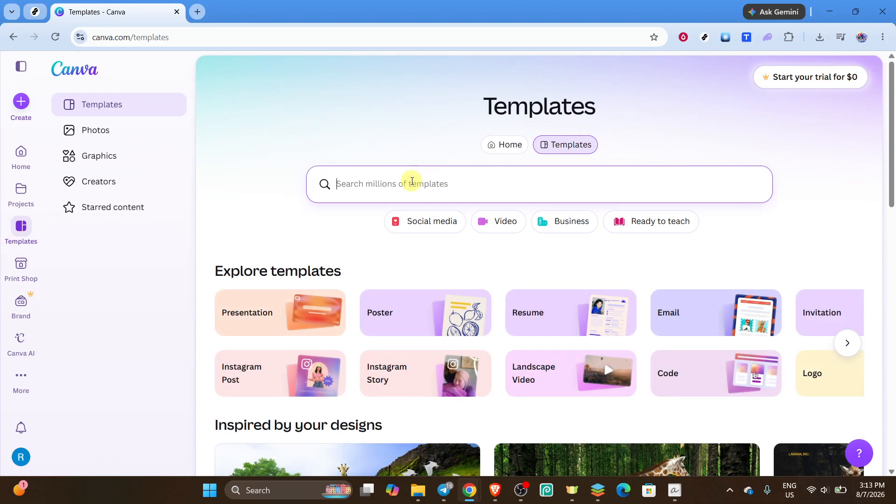
Step: Search the templates for "yellow brown wildlife"
{"action": "type", "text": "yell"}
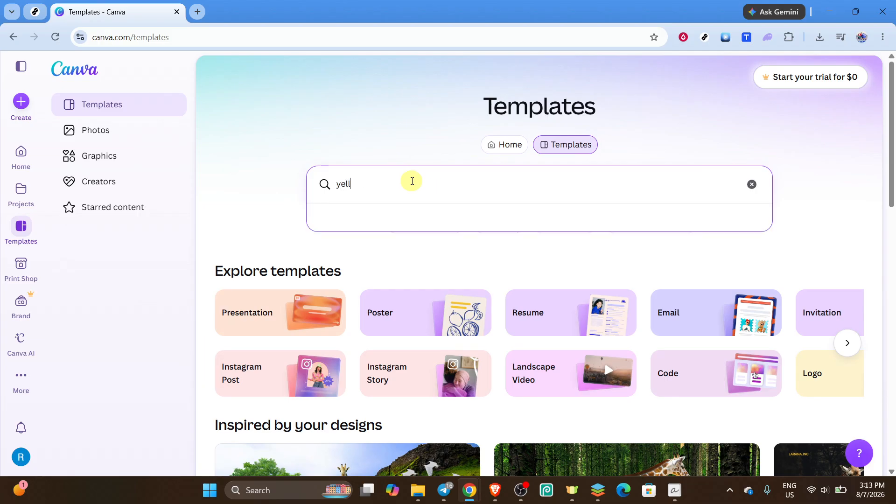
{"action": "type", "text": "ow n"}
{"action": "key", "text": "BackSpace"}
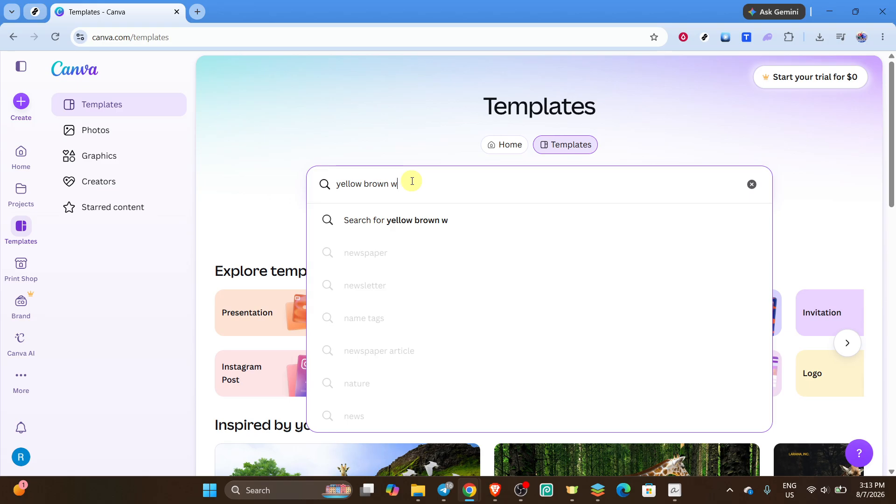
{"action": "type", "text": "brown wild"}
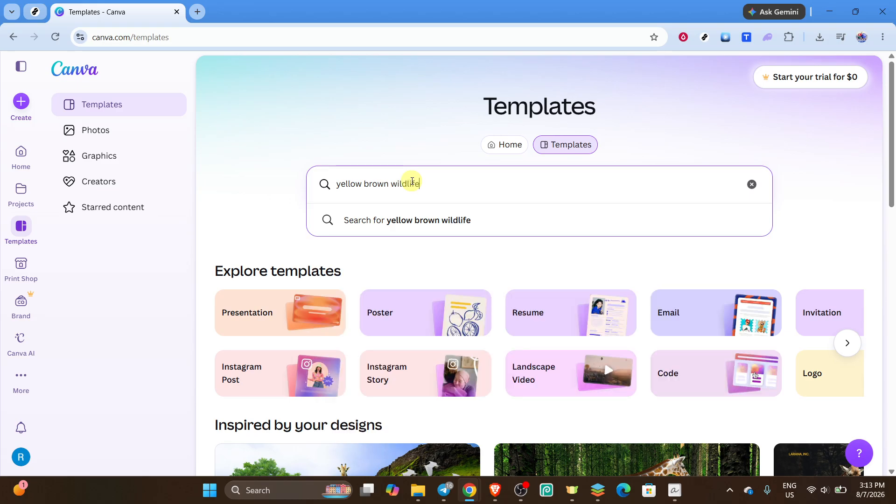
{"action": "type", "text": "life"}
{"action": "key", "text": "Return"}
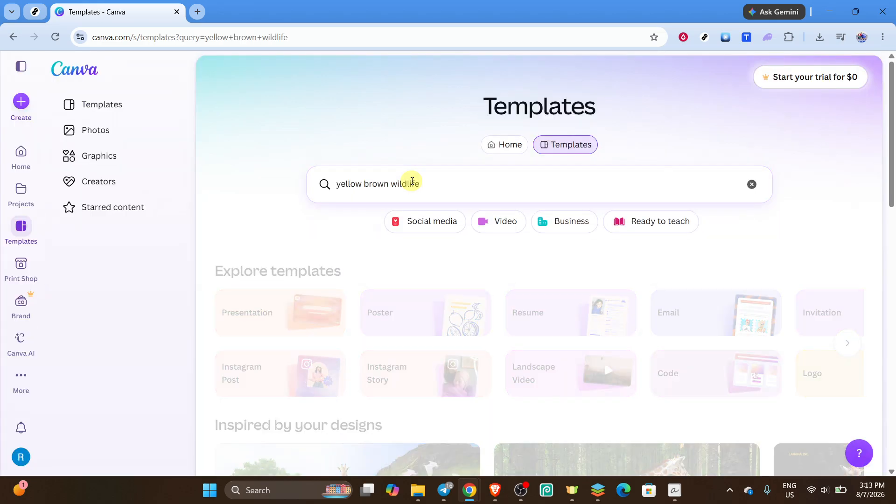
Step: Choose the Yellow Brown Modern Wildlife Presentation template from the results and open it for customising
{"action": "scroll", "coordinate": [429, 201], "scroll_direction": "down", "scroll_amount": 3}
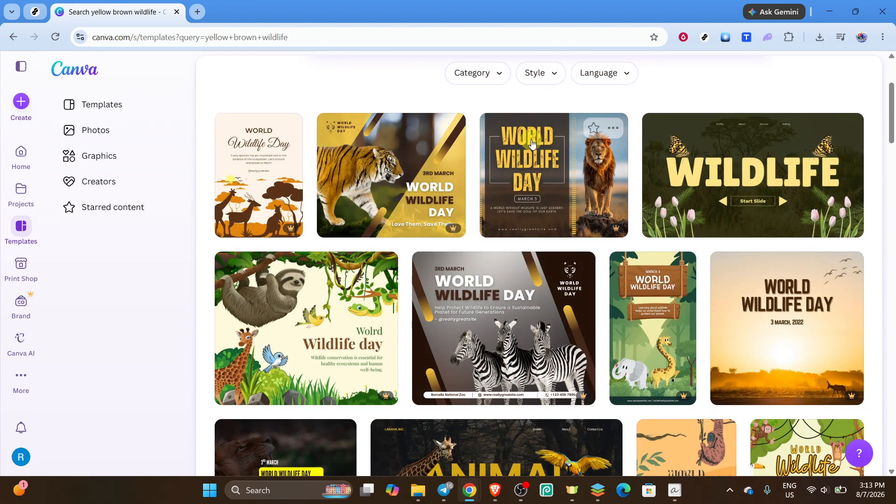
{"action": "left_click", "coordinate": [757, 180]}
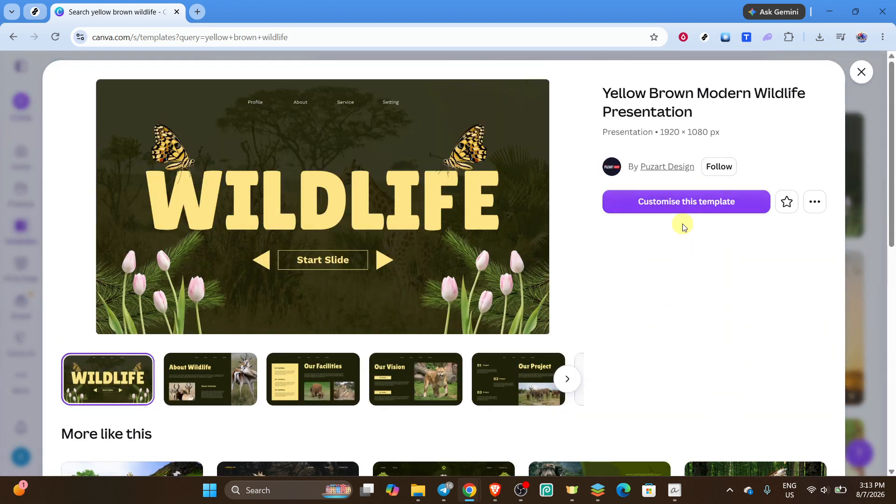
{"action": "left_click", "coordinate": [704, 203]}
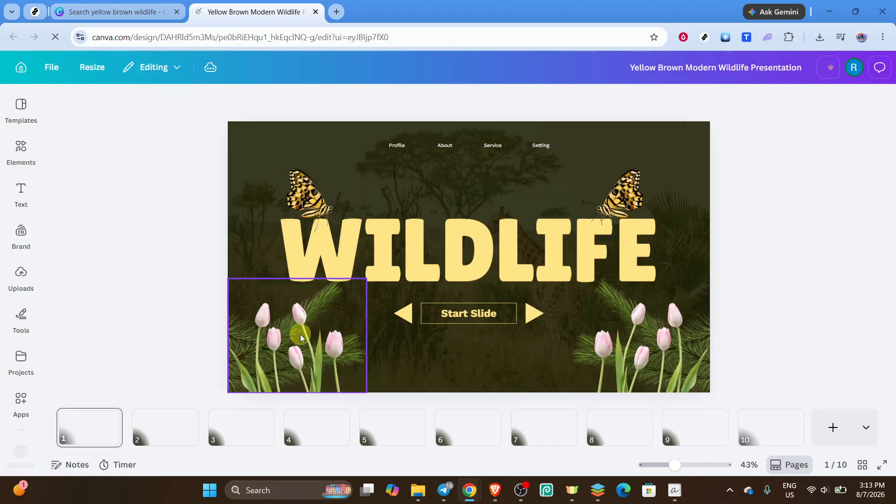
Step: Apply the Pan animation to the butterfly above the W of the WILDLIFE title on page 1
{"action": "left_click", "coordinate": [313, 200]}
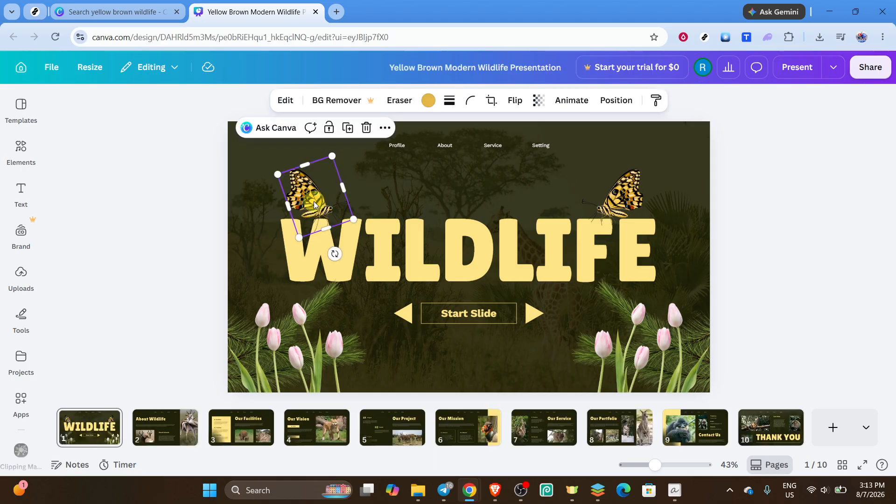
{"action": "left_click", "coordinate": [577, 104]}
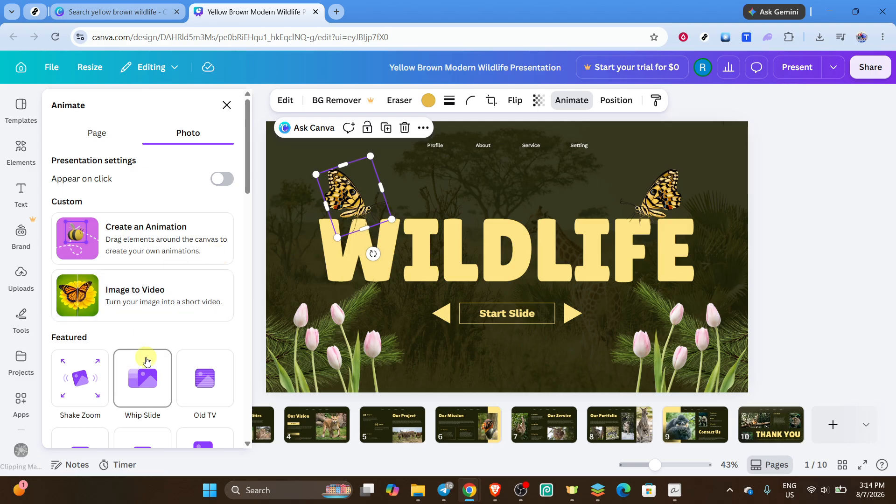
{"action": "scroll", "coordinate": [146, 361], "scroll_direction": "down", "scroll_amount": 5}
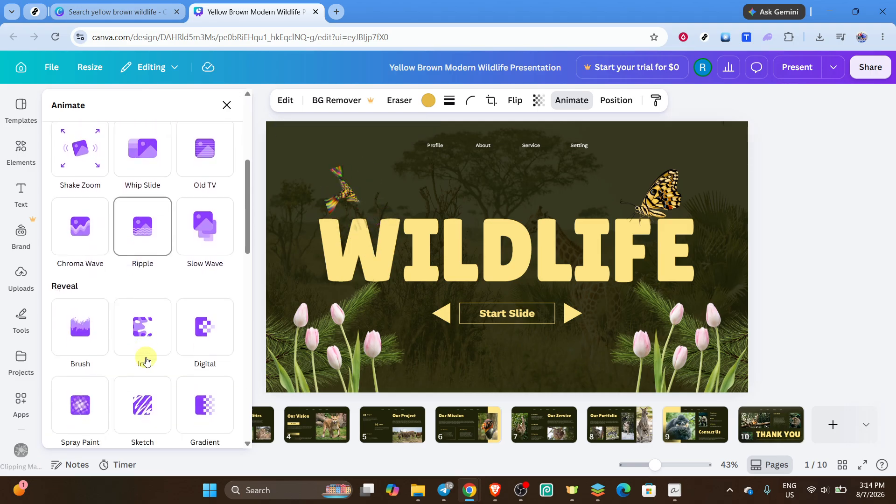
{"action": "scroll", "coordinate": [146, 361], "scroll_direction": "down", "scroll_amount": 3}
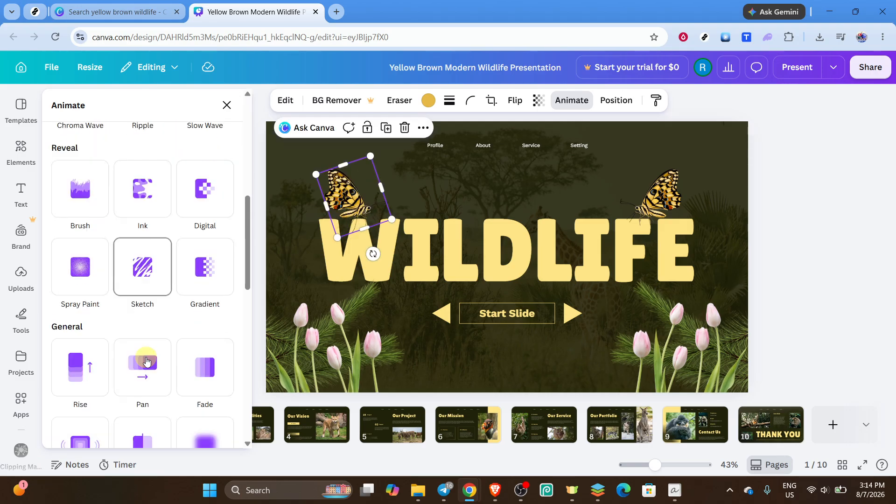
{"action": "scroll", "coordinate": [146, 360], "scroll_direction": "down", "scroll_amount": 1}
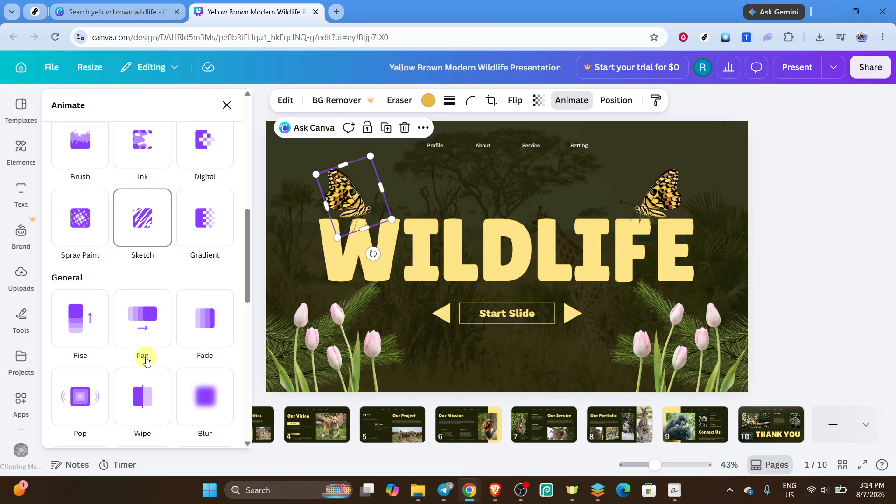
{"action": "left_click", "coordinate": [148, 322]}
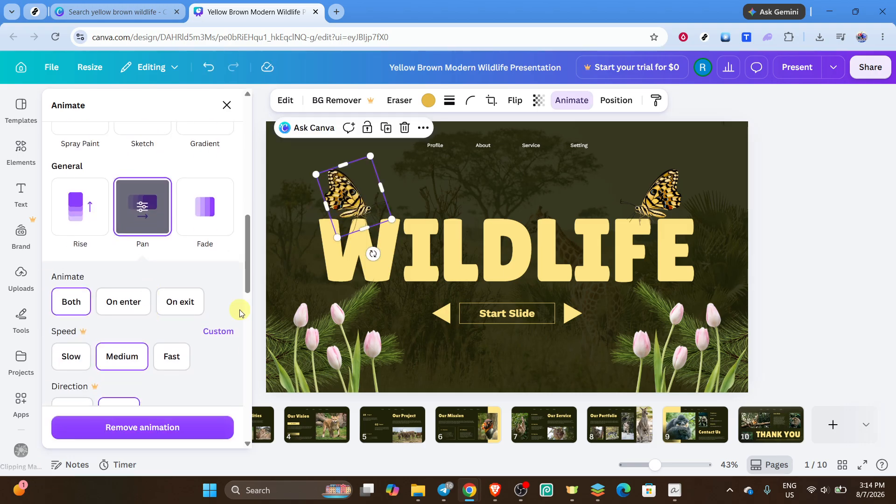
Step: Apply the Photo Zoom animation to the butterfly at the right end of the WILDLIFE title, and deselect it
{"action": "left_click", "coordinate": [667, 202]}
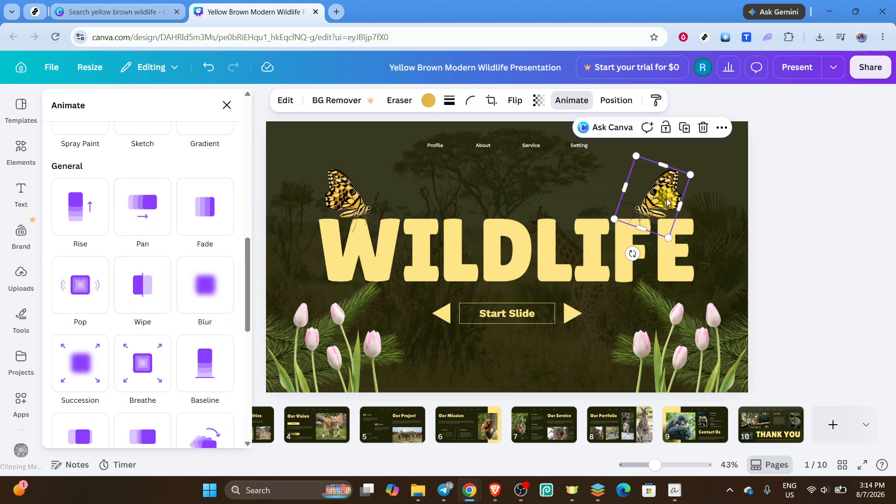
{"action": "left_click", "coordinate": [193, 309]}
{"action": "scroll", "coordinate": [191, 299], "scroll_direction": "down", "scroll_amount": 3}
{"action": "scroll", "coordinate": [191, 318], "scroll_direction": "down", "scroll_amount": 5}
{"action": "left_click", "coordinate": [191, 315]}
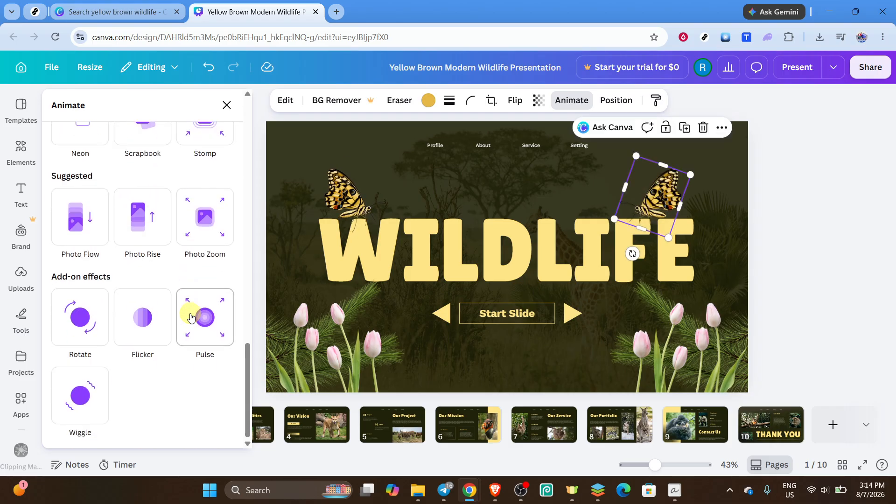
{"action": "scroll", "coordinate": [191, 318], "scroll_direction": "up", "scroll_amount": 2}
{"action": "left_click", "coordinate": [191, 318]}
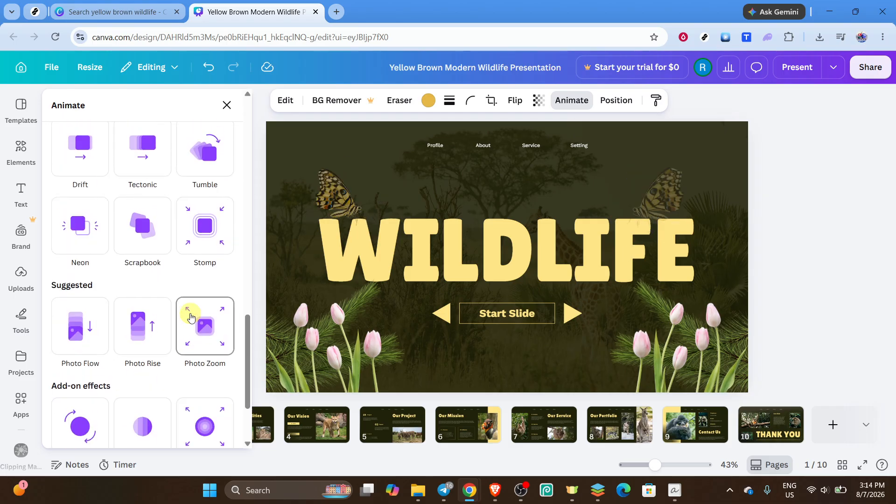
{"action": "scroll", "coordinate": [191, 317], "scroll_direction": "up", "scroll_amount": 1}
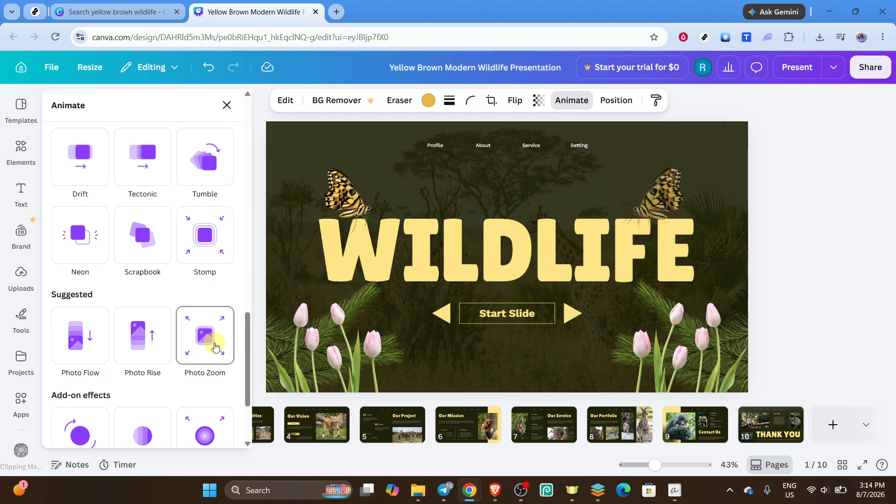
{"action": "left_click", "coordinate": [214, 345]}
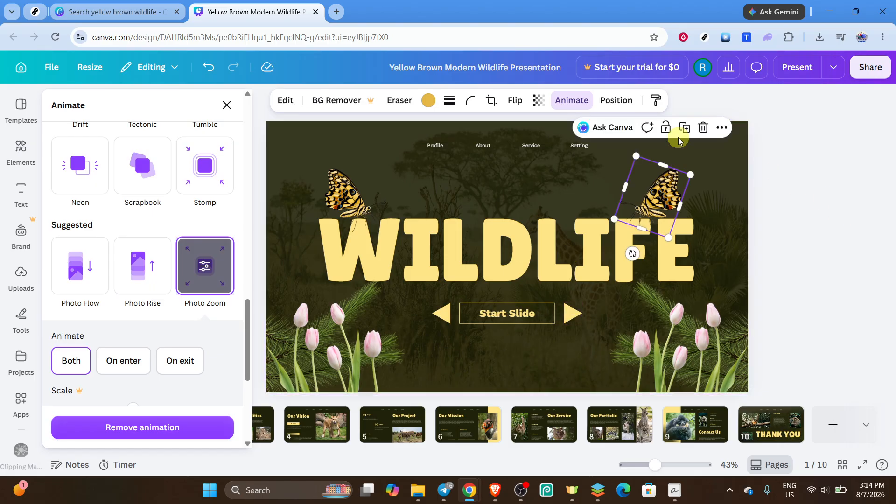
{"action": "left_click", "coordinate": [748, 240]}
{"action": "left_click", "coordinate": [791, 239]}
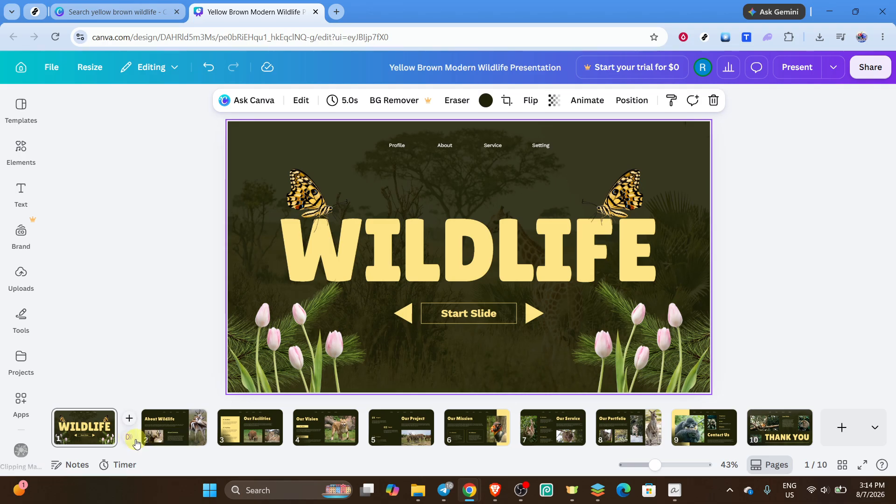
Step: Add a Flow transition between pages 1 and 2 and apply it between all pages
{"action": "left_click", "coordinate": [129, 438]}
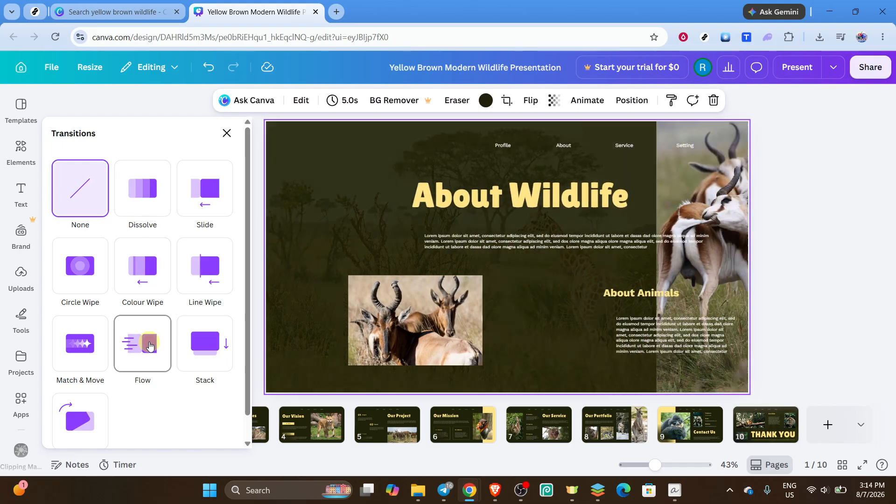
{"action": "left_click", "coordinate": [149, 346]}
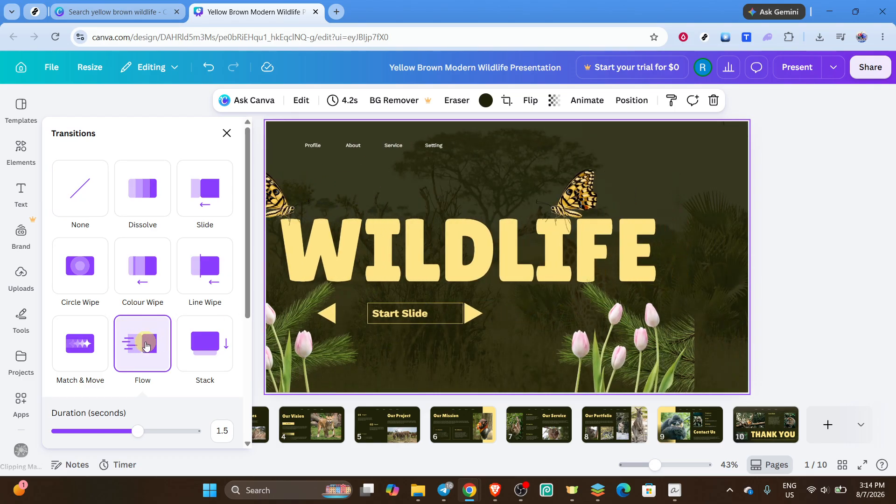
{"action": "scroll", "coordinate": [145, 345], "scroll_direction": "down", "scroll_amount": 2}
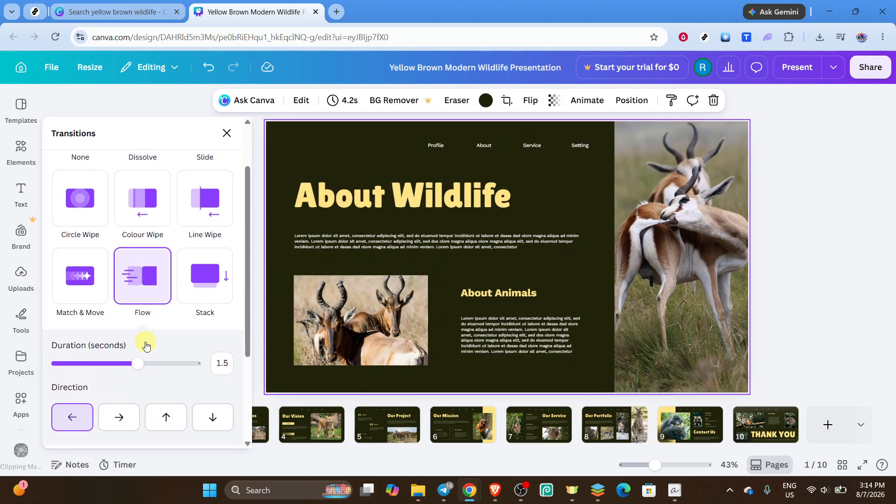
{"action": "scroll", "coordinate": [146, 345], "scroll_direction": "down", "scroll_amount": 2}
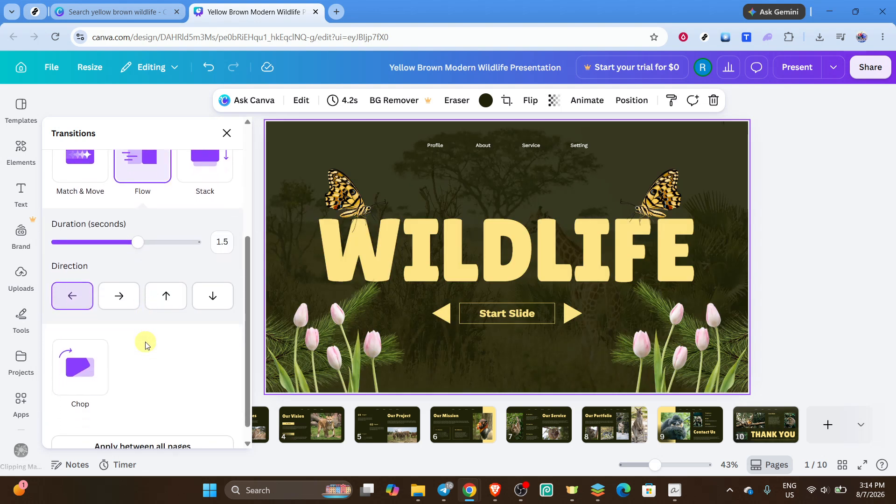
{"action": "scroll", "coordinate": [146, 346], "scroll_direction": "down", "scroll_amount": 1}
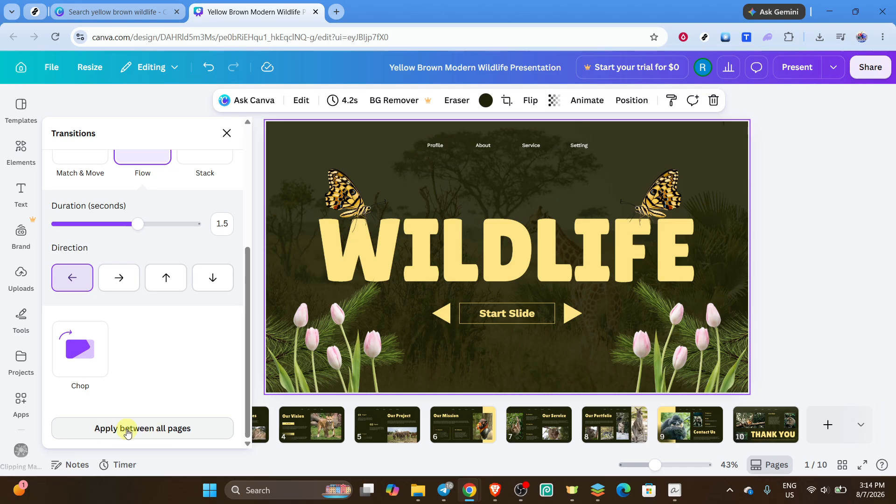
{"action": "left_click", "coordinate": [162, 428]}
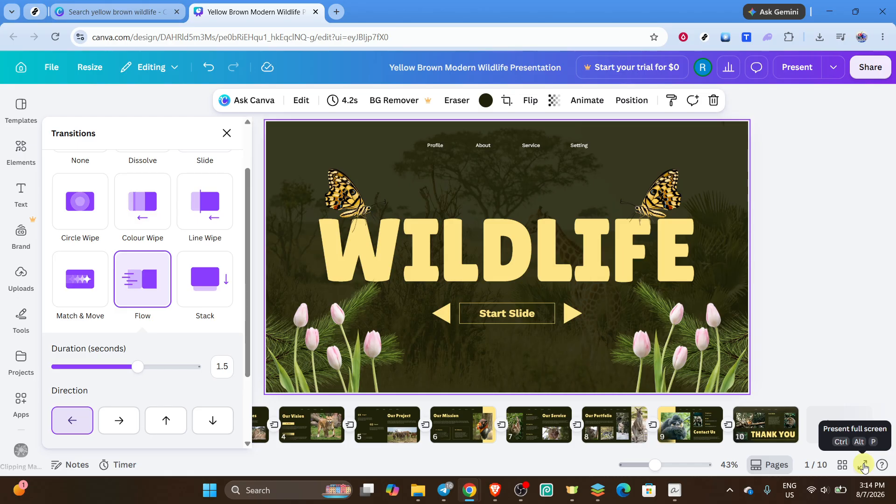
Step: Preview the presentation in full screen from page 1 through page 3, and exit the full-screen view
{"action": "left_click", "coordinate": [866, 466]}
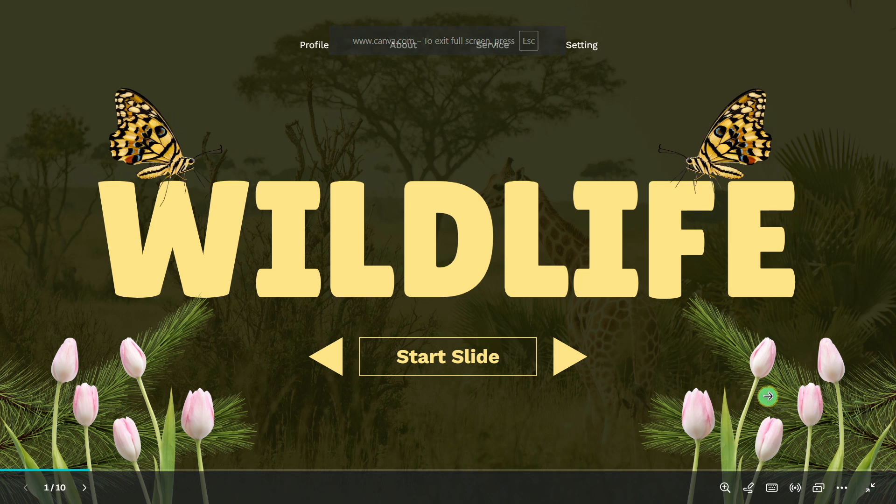
{"action": "left_click", "coordinate": [713, 262]}
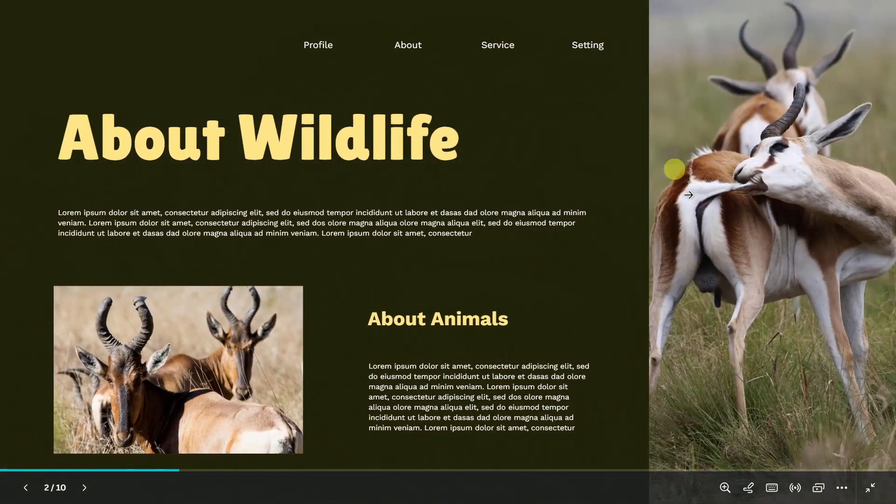
{"action": "left_click", "coordinate": [569, 82]}
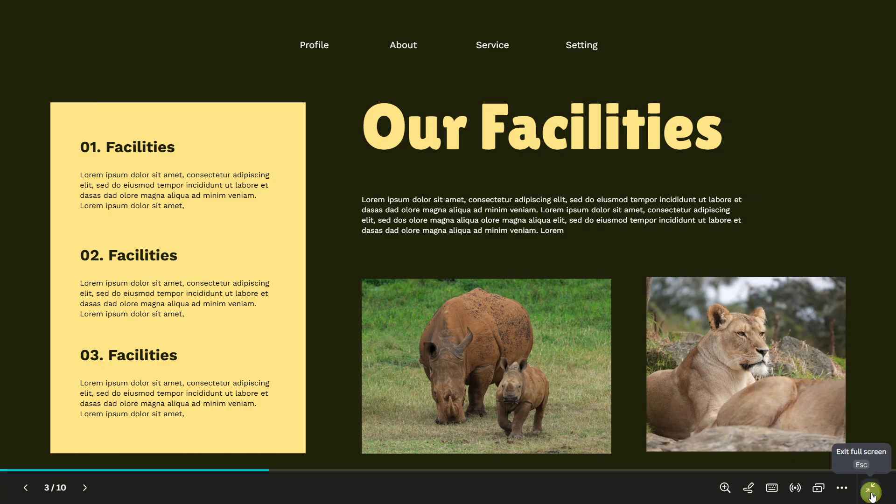
{"action": "left_click", "coordinate": [871, 493]}
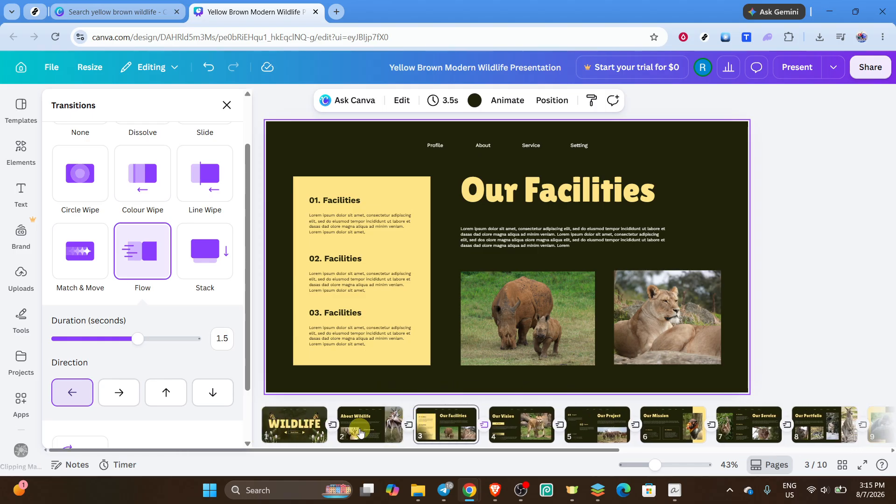
Step: Go to page 2, "About Wildlife", in the editor
{"action": "left_click", "coordinate": [381, 436]}
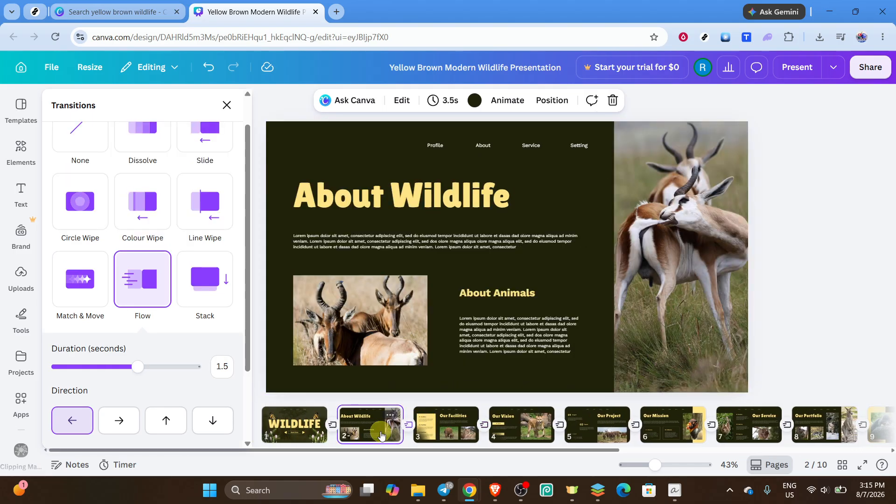